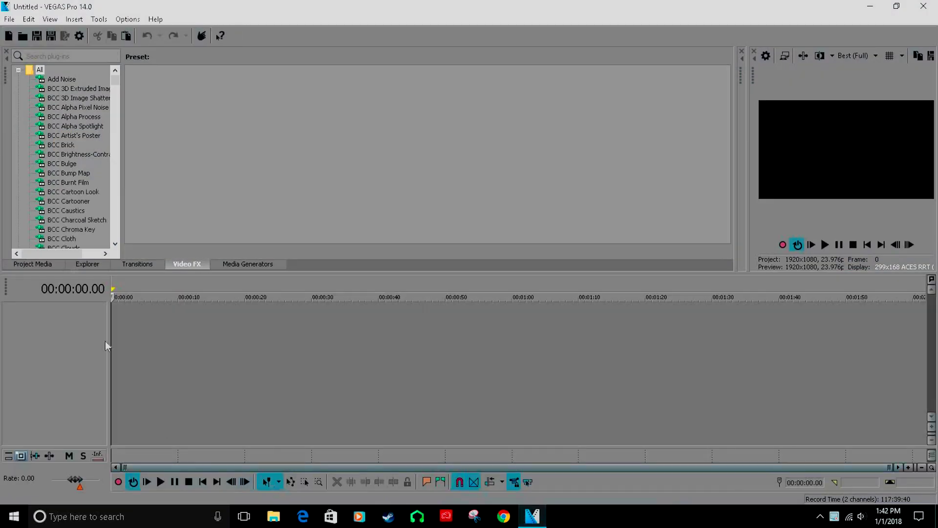
# Step: Start importing media and browse to the amv clips folder in Documents
pyautogui.click(9, 19)
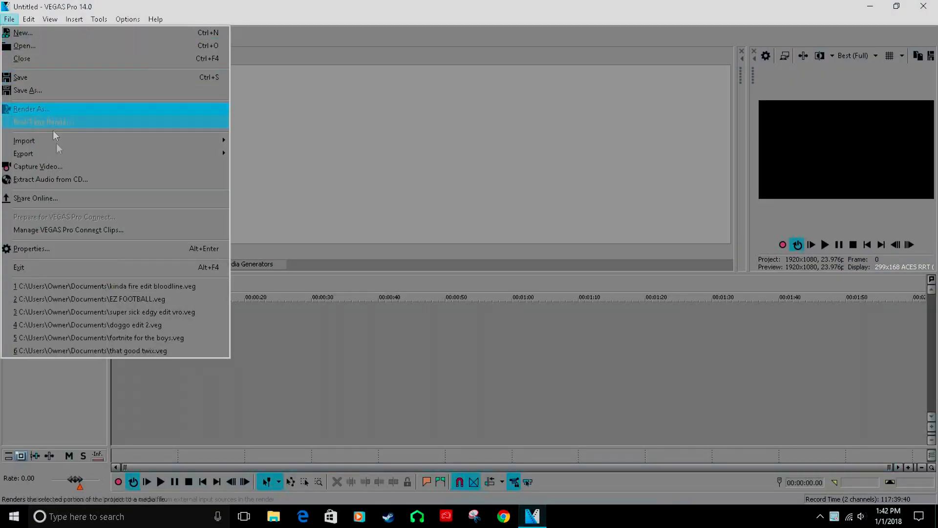
pyautogui.moveTo(80, 144)
pyautogui.click(242, 141)
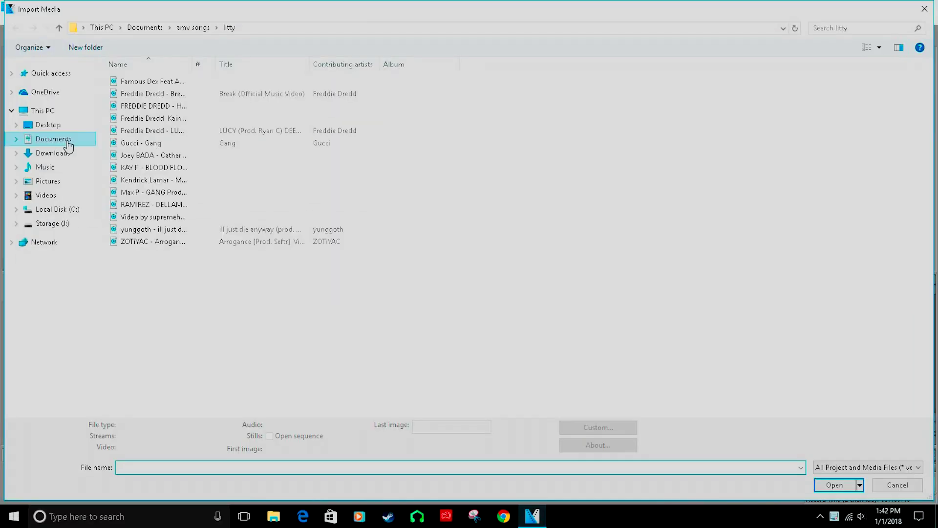
pyautogui.click(67, 142)
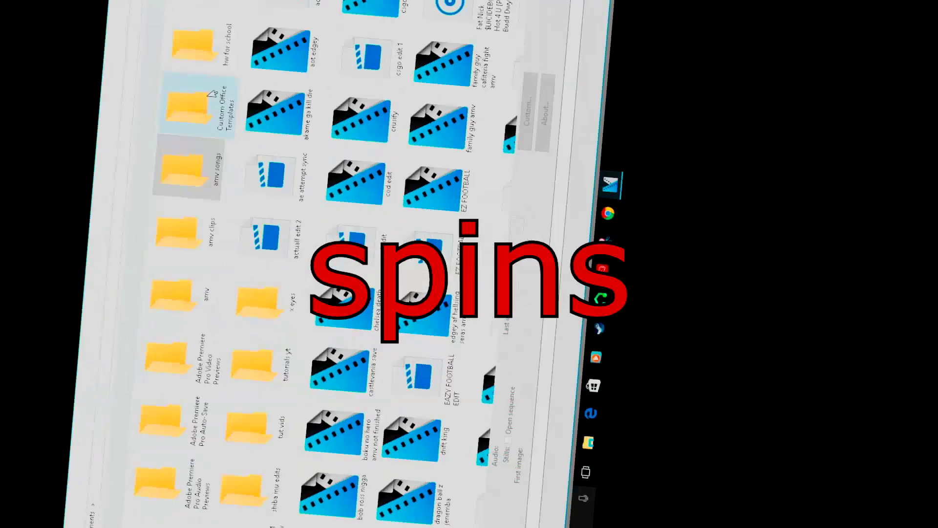
pyautogui.doubleClick(176, 234)
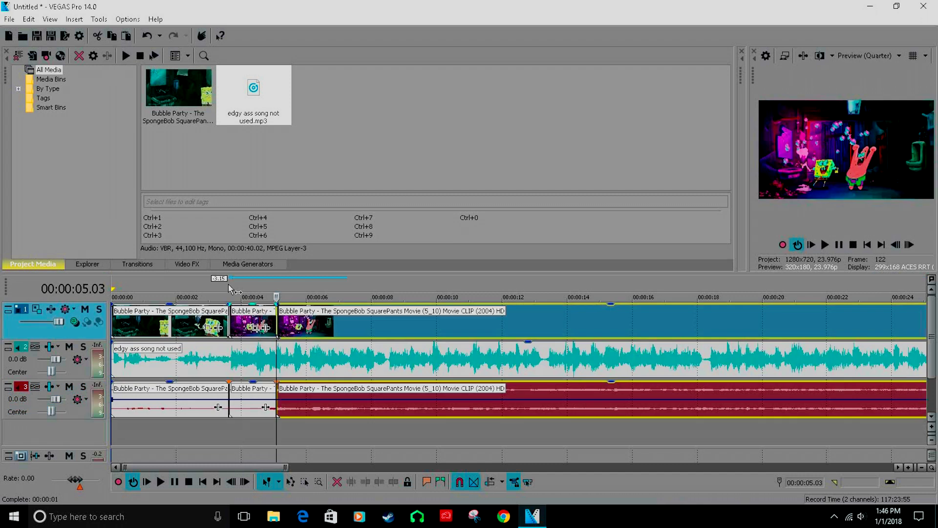
# Step: Advance the playhead two frames at the second cut and play back the timeline
pyautogui.press('Right')
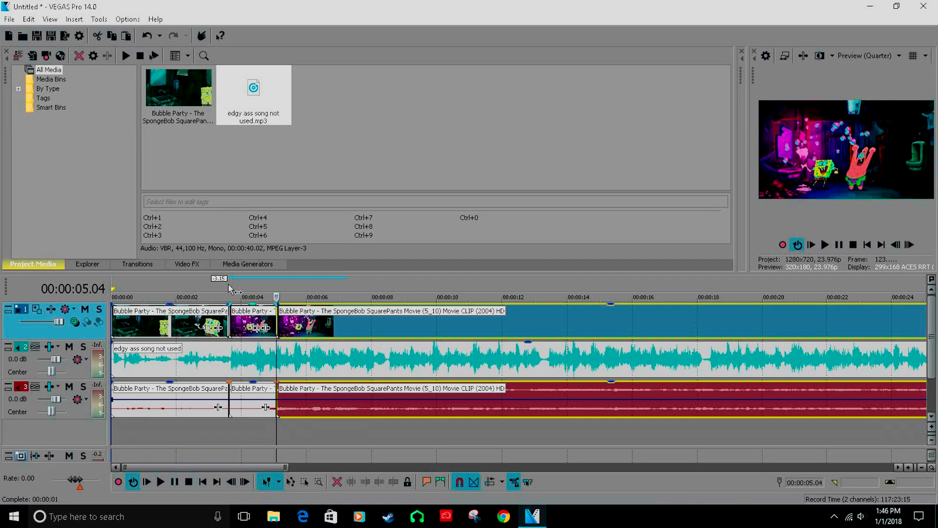
pyautogui.press('Right')
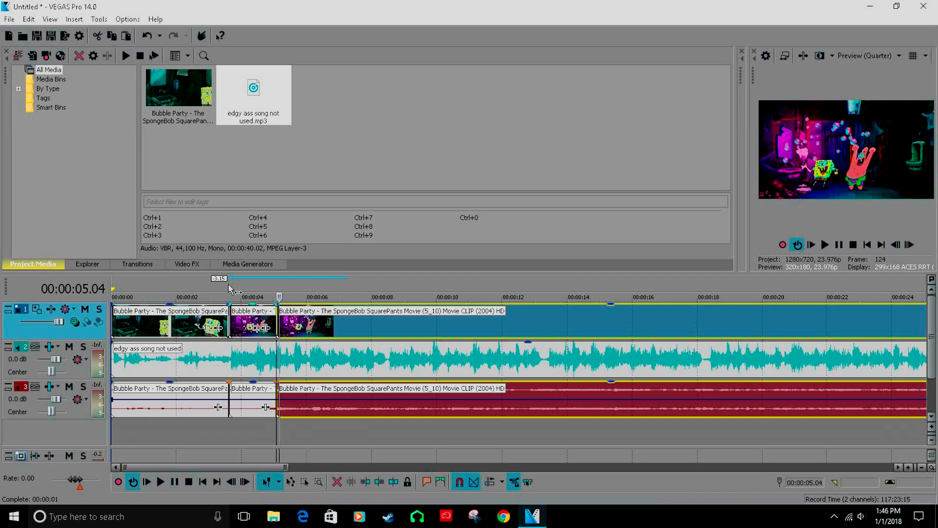
pyautogui.press('Return')
pyautogui.press('Return')
pyautogui.press('space')
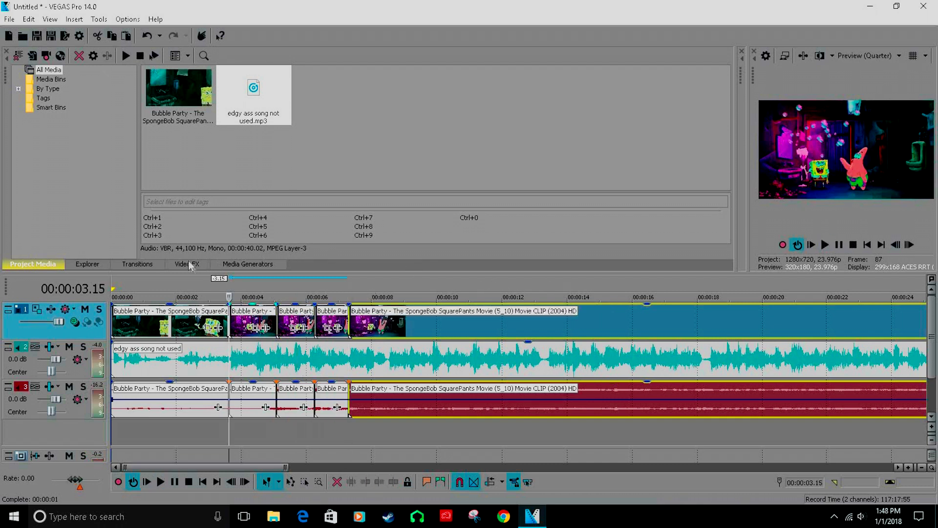
# Step: Find S_BlurMoCurves among the video effects and choose its "new style" preset
pyautogui.click(189, 263)
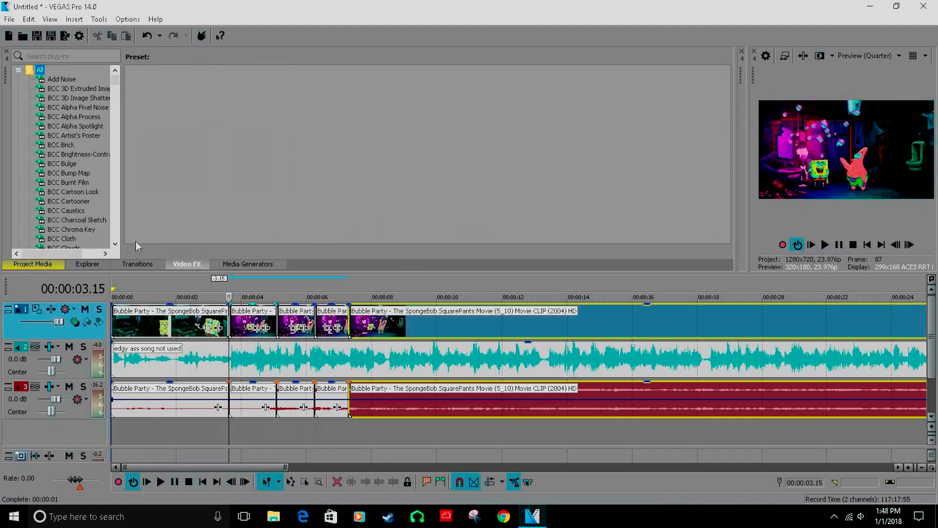
pyautogui.scroll(-20, 78, 184)
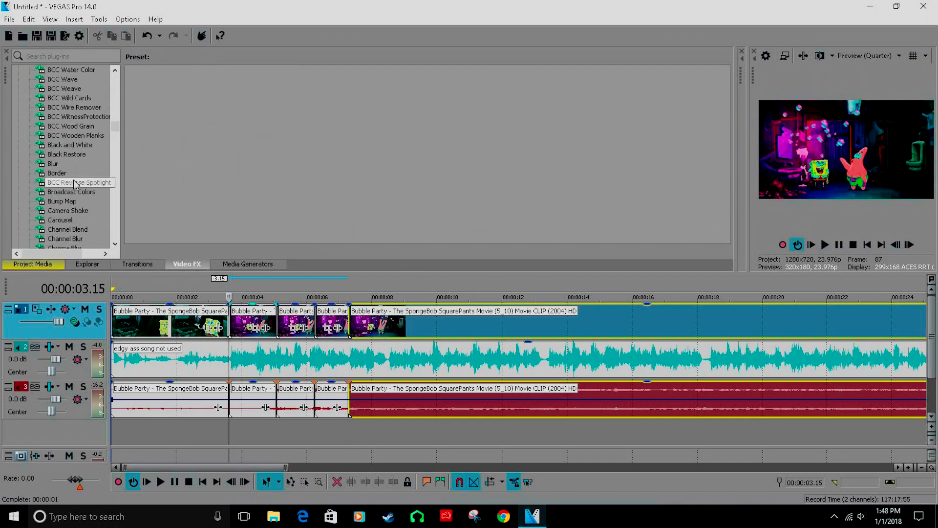
pyautogui.scroll(-20, 74, 184)
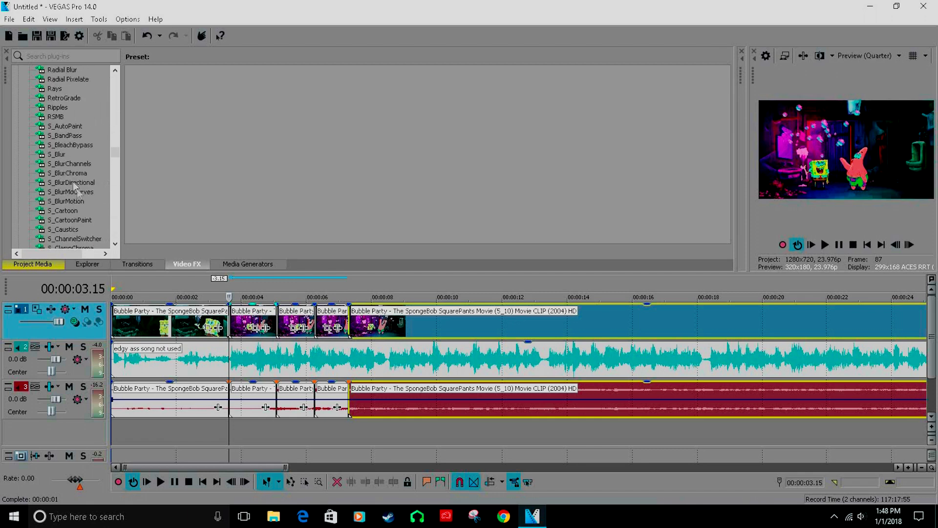
pyautogui.click(87, 192)
pyautogui.click(301, 85)
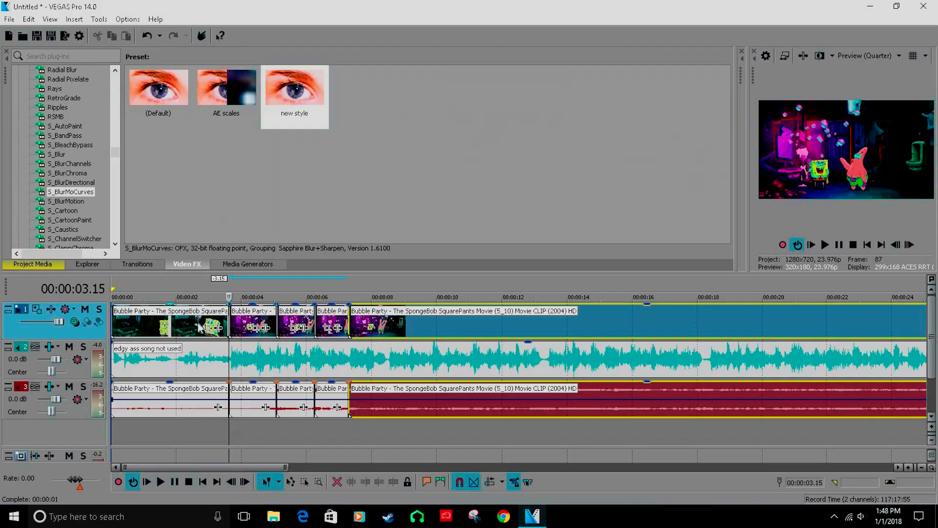
# Step: Apply the S_BlurMoCurves "new style" preset to the first four video clips on the timeline and close the effect settings
pyautogui.click(198, 318)
pyautogui.click(341, 310)
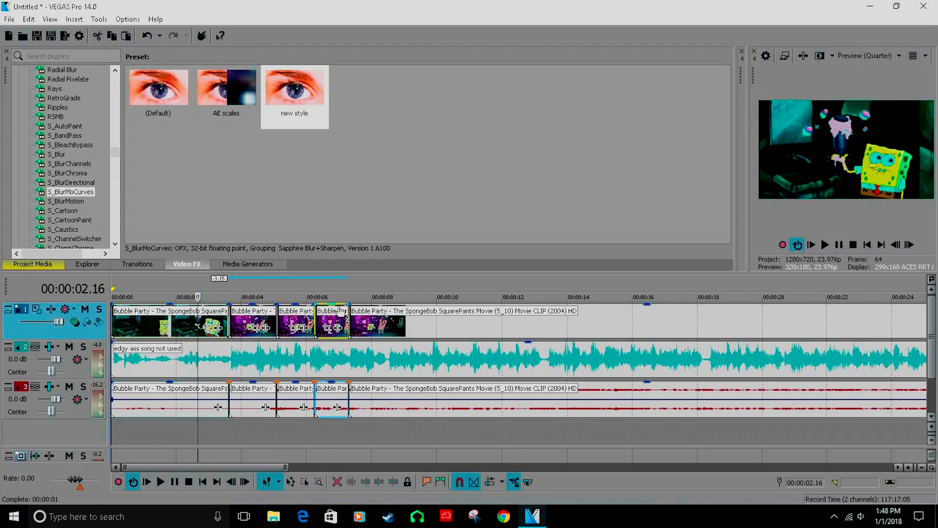
pyautogui.click(177, 323)
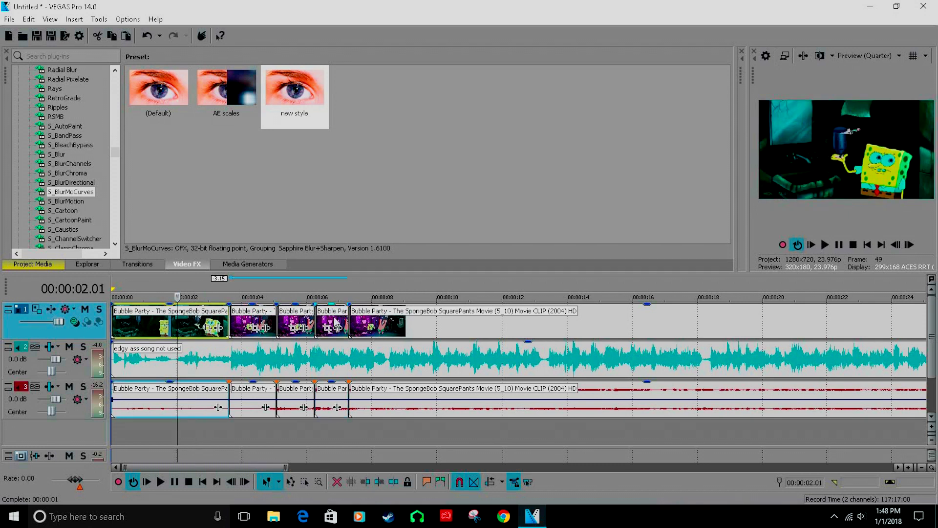
pyautogui.keyDown('shift'); pyautogui.click(335, 321); pyautogui.keyUp('shift')
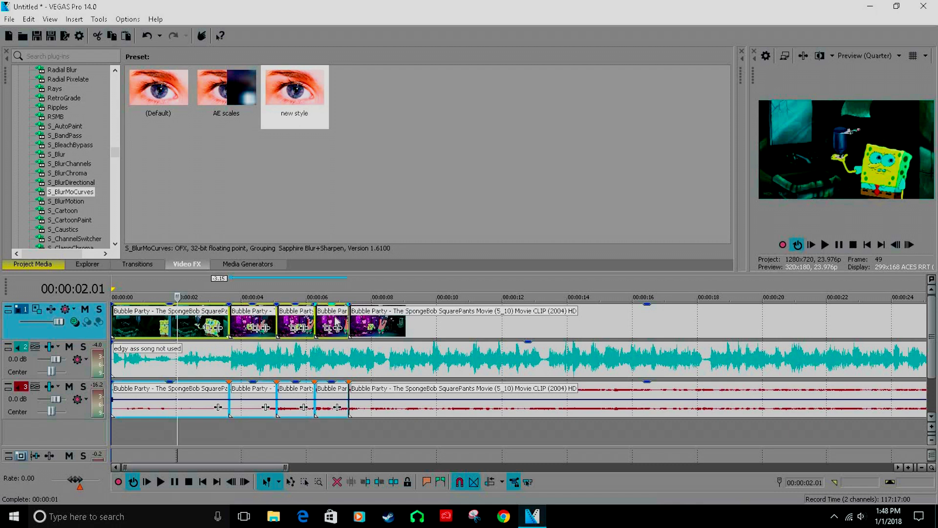
pyautogui.click(305, 91)
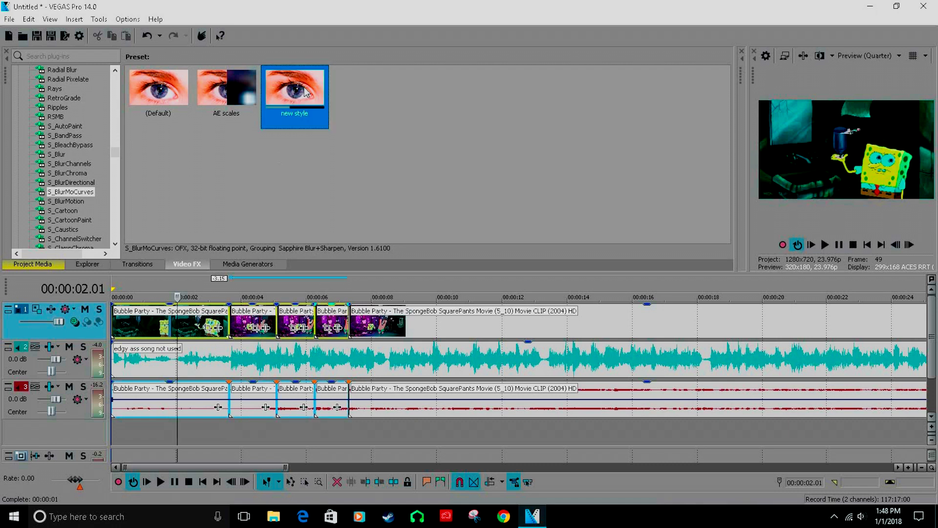
pyautogui.moveTo(305, 92); pyautogui.dragTo(209, 318)
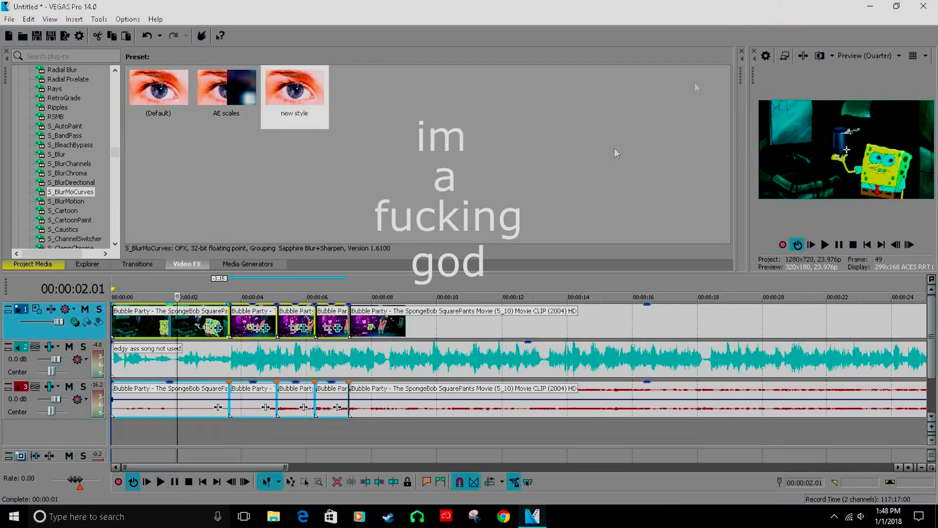
pyautogui.click(775, 13)
# Step: Move the playhead to 00:00:03.10, open the first clip's S_BlurMoCurves settings and enable animation for Z Dist and Rotate
pyautogui.click(229, 297)
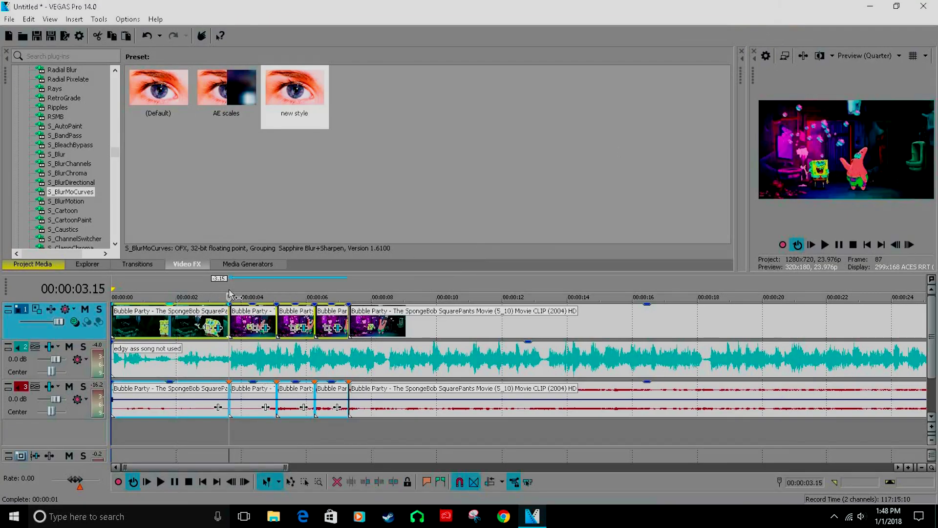
pyautogui.press('Left')
pyautogui.press('Left')
pyautogui.press('Left')
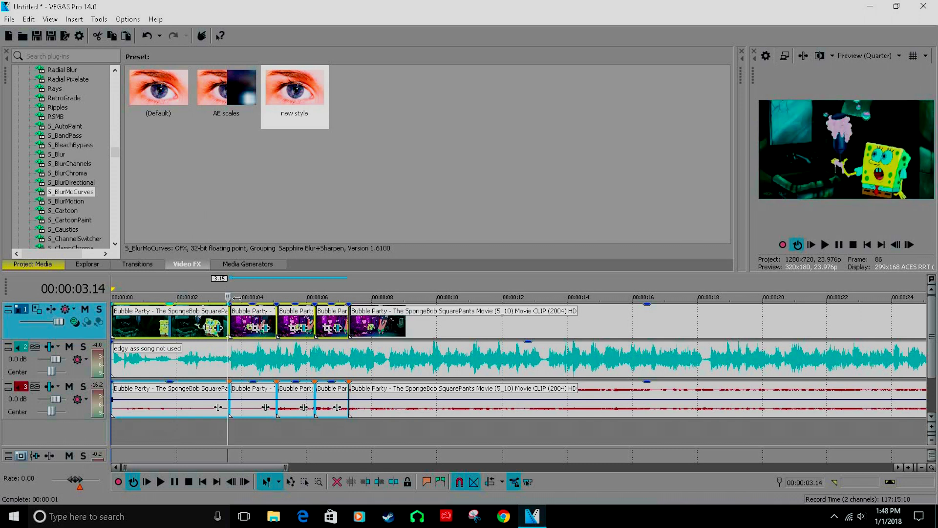
pyautogui.press('Left')
pyautogui.press('Left')
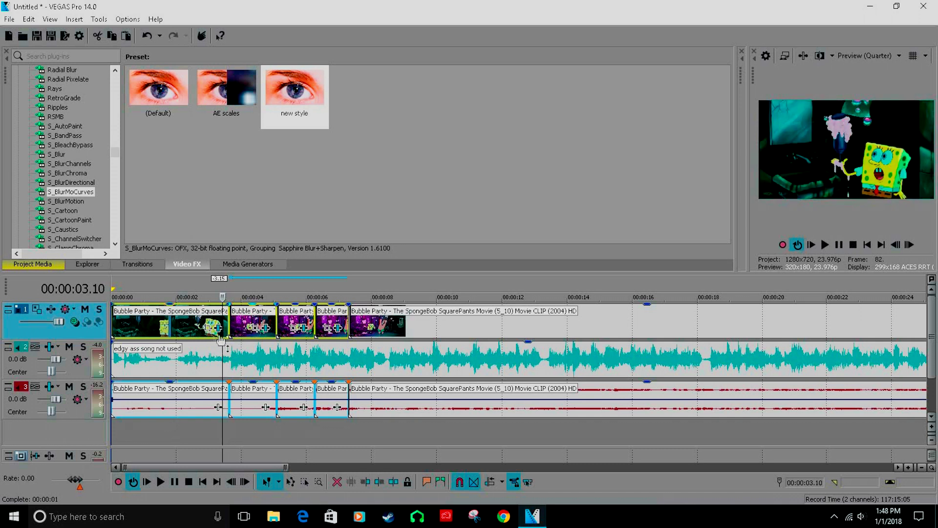
pyautogui.click(215, 328)
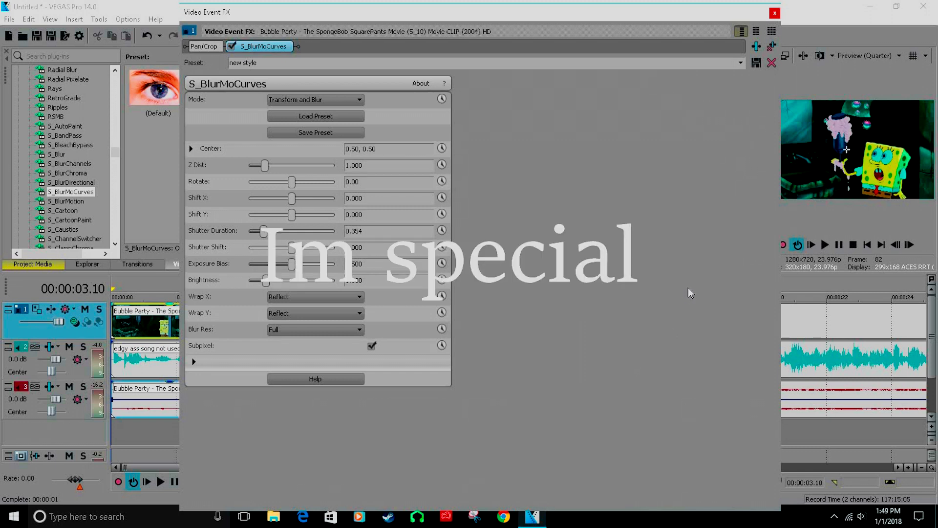
pyautogui.click(442, 165)
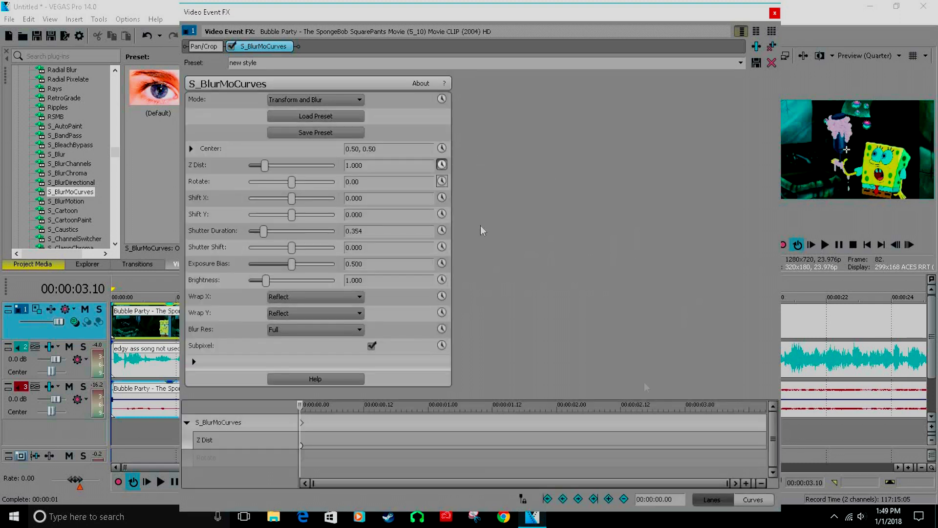
# Step: Add a Z Dist keyframe at 00:00:03.12 and a Rotate keyframe at 00:00:03.11 near the end of the first clip
pyautogui.click(766, 421)
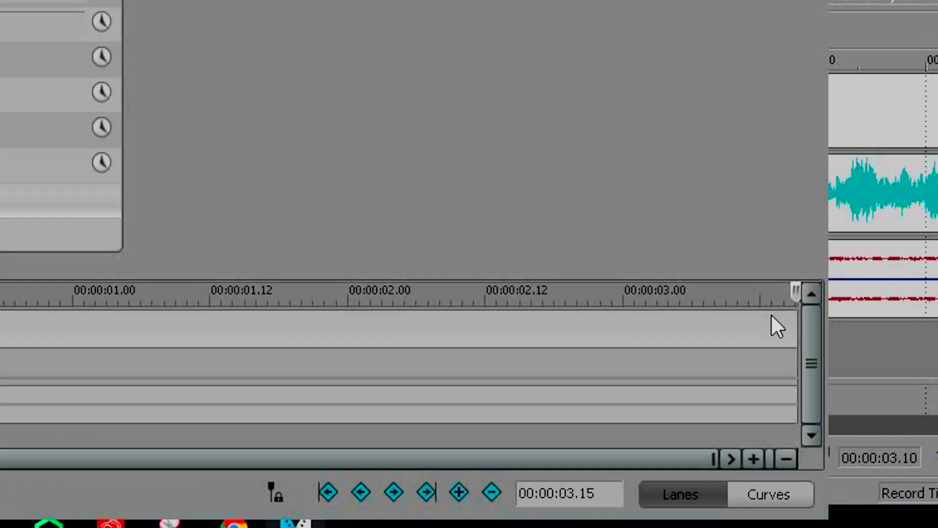
pyautogui.press('Left')
pyautogui.press('Left')
pyautogui.press('Left')
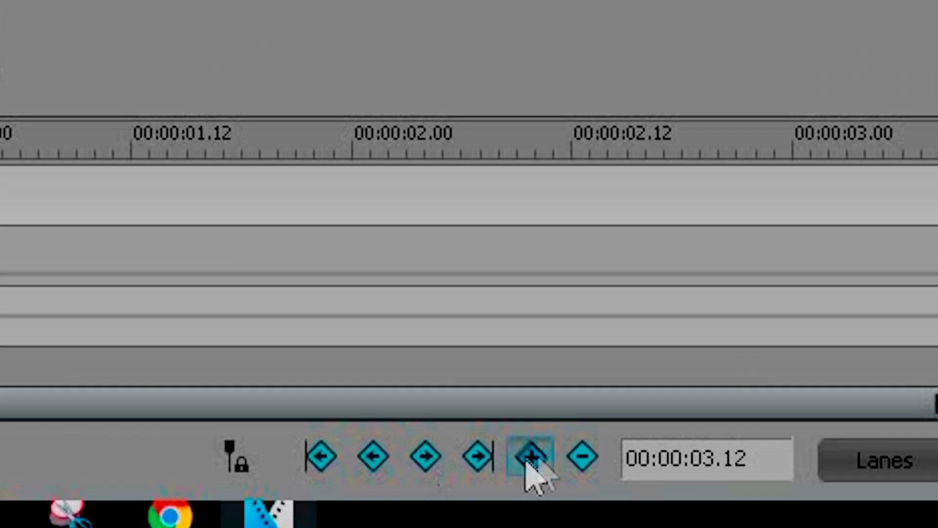
pyautogui.click(525, 460)
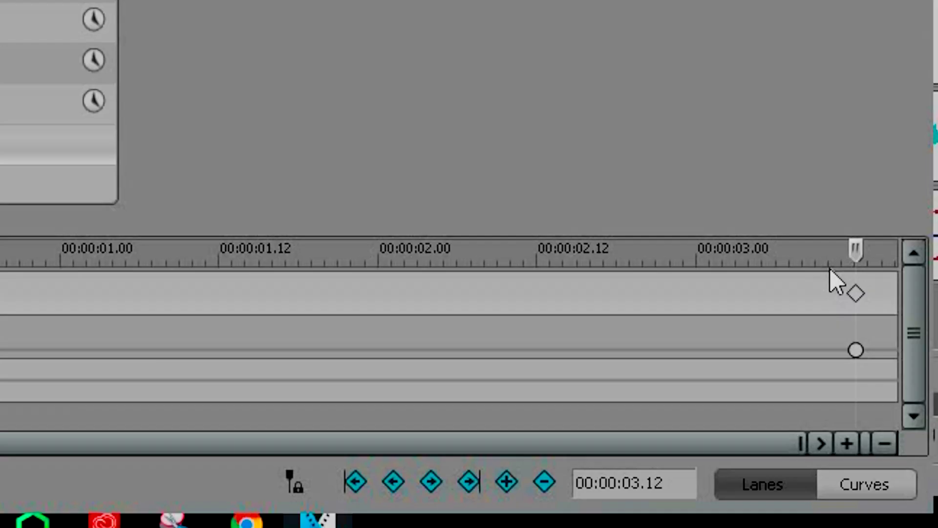
pyautogui.click(740, 418)
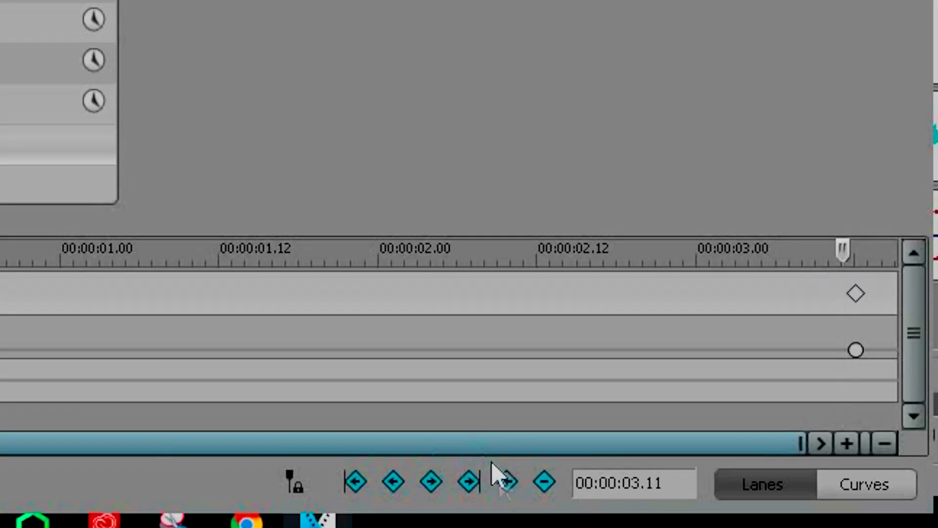
pyautogui.click(507, 481)
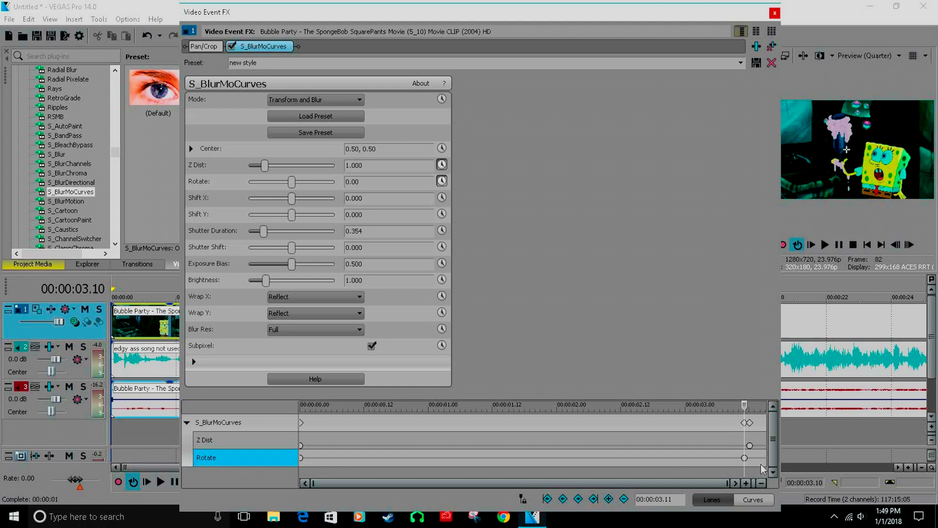
# Step: Set Z Dist to 0.300 at 00:00:03.15 and change its 00:00:03.12 keyframe to Slow Fade
pyautogui.click(763, 463)
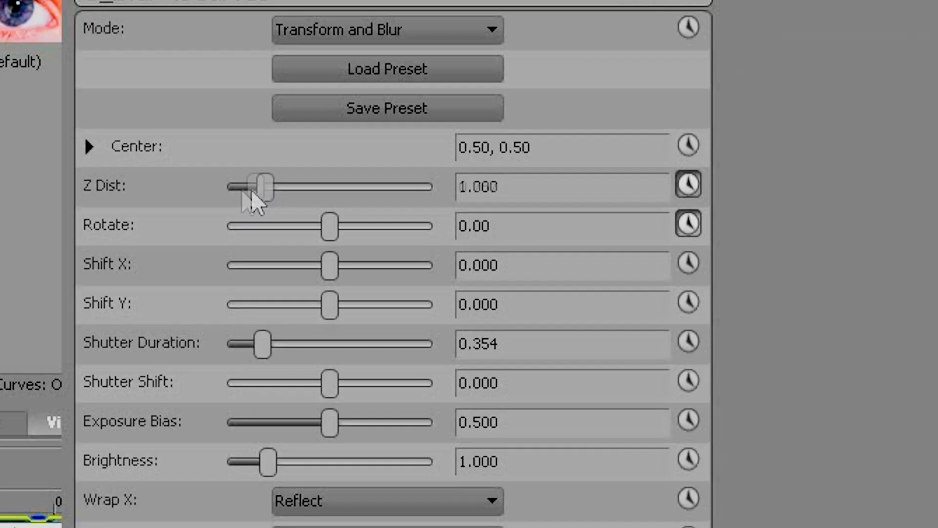
pyautogui.moveTo(259, 167); pyautogui.dragTo(253, 167)
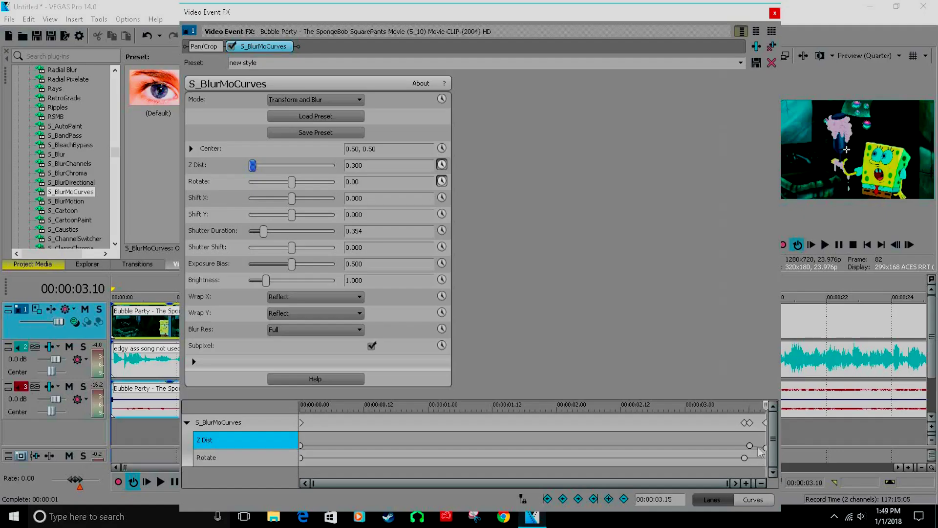
pyautogui.rightClick(751, 448)
pyautogui.click(759, 381)
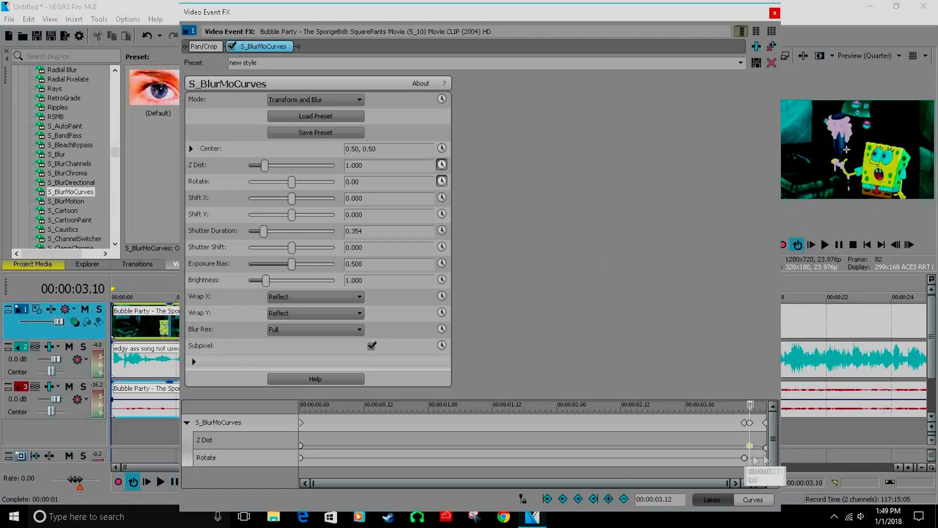
# Step: Lower Rotate below zero at 00:00:03.15, change its 00:00:03.11 keyframe to Slow Fade and close the effect settings
pyautogui.click(766, 458)
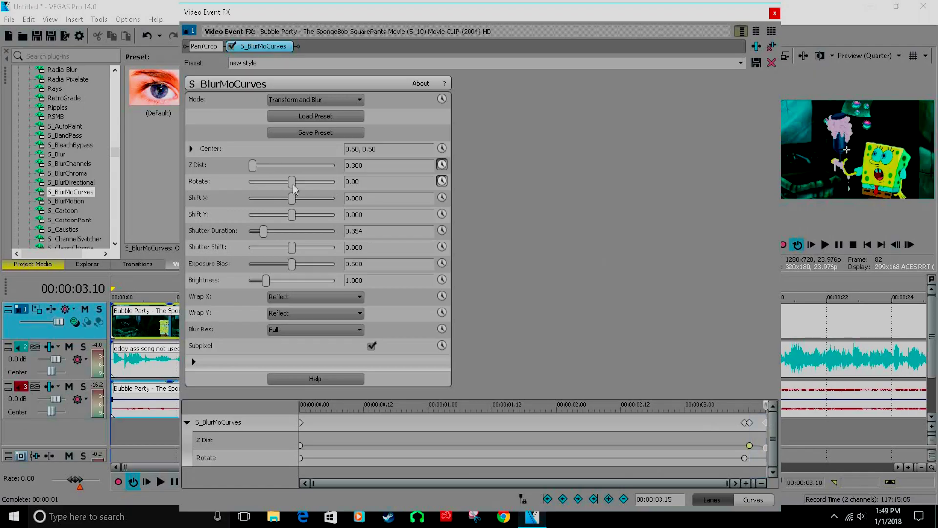
pyautogui.moveTo(294, 187); pyautogui.dragTo(285, 182)
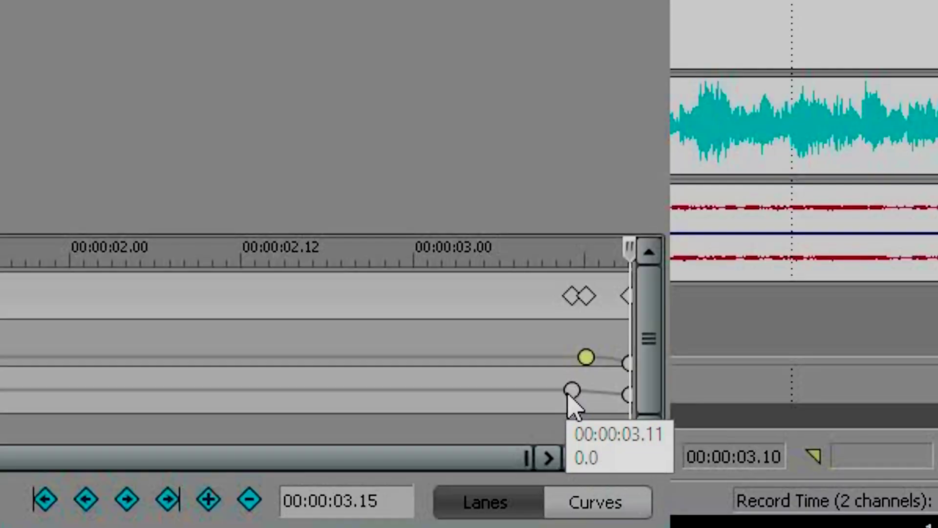
pyautogui.rightClick(571, 390)
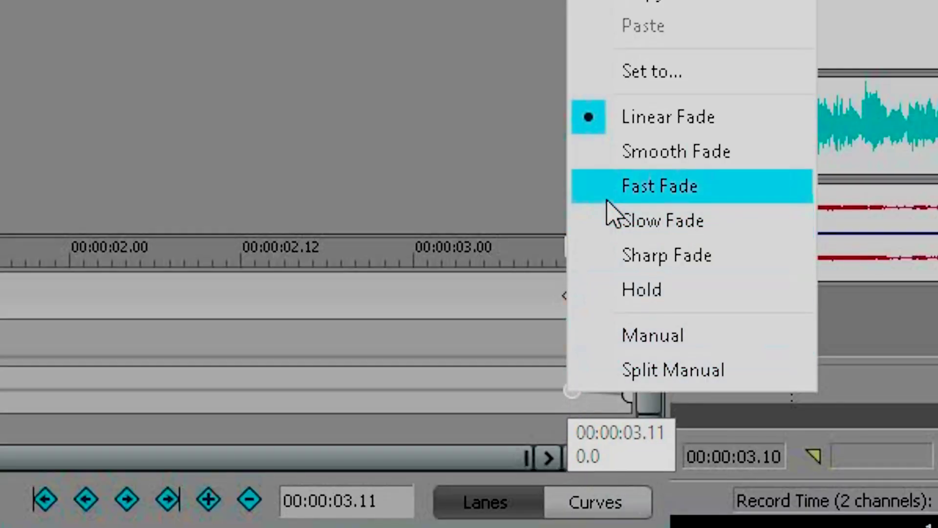
pyautogui.click(614, 226)
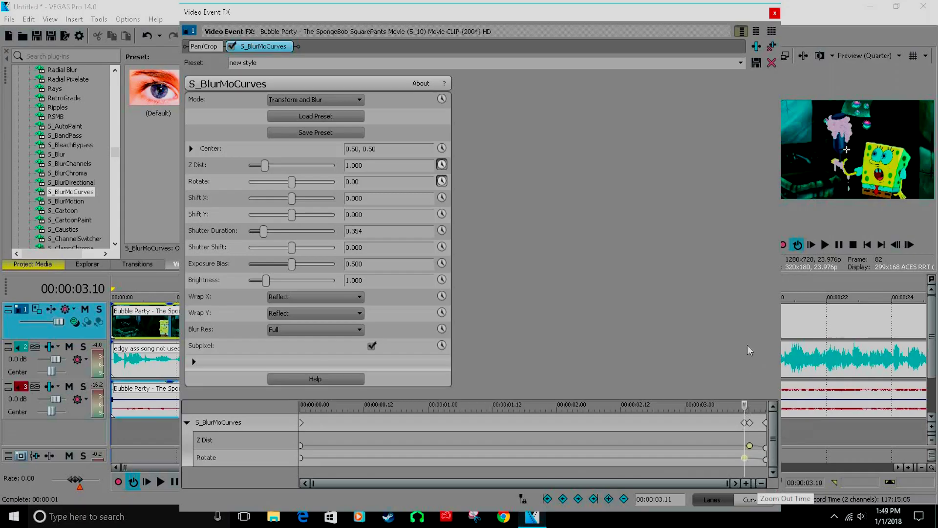
pyautogui.click(775, 14)
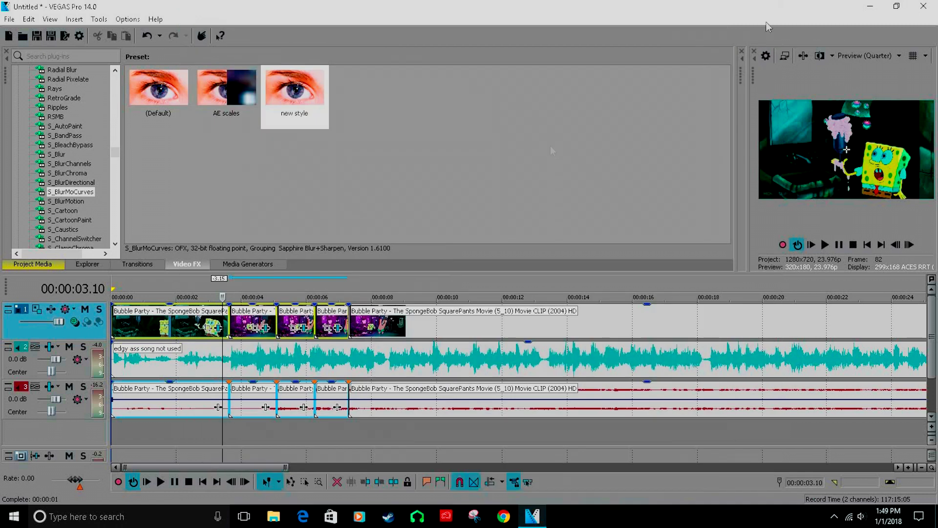
# Step: Open the second clip's S_BlurMoCurves settings, enable animation for Z Dist and Rotate, and set the starting Z Dist to 0.200
pyautogui.click(267, 329)
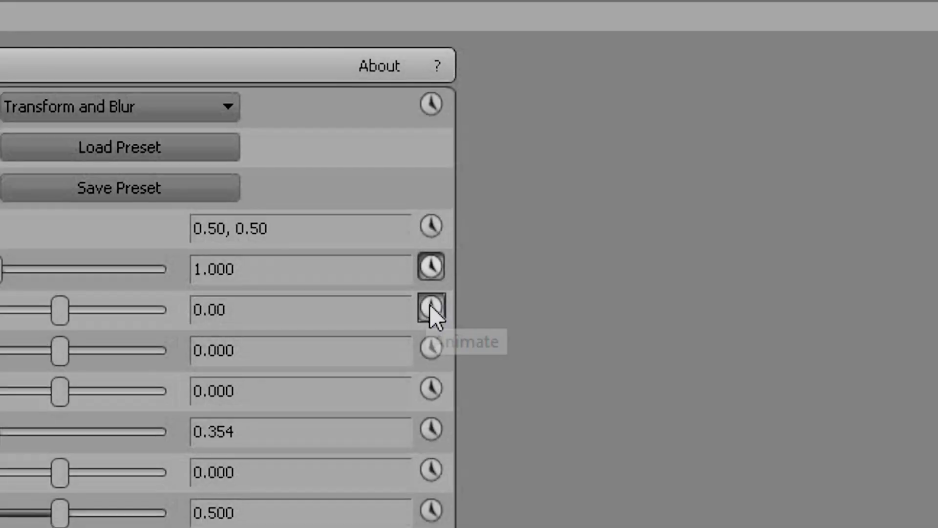
pyautogui.click(431, 307)
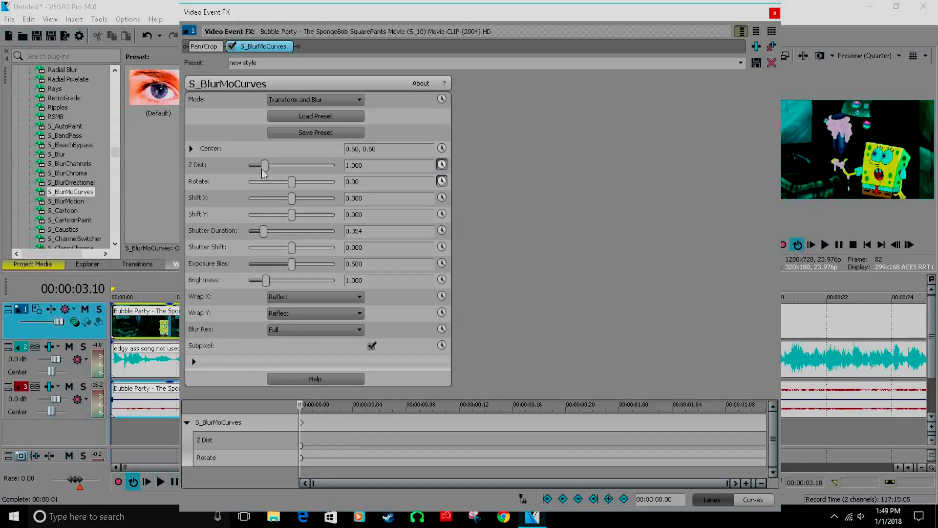
pyautogui.moveTo(264, 171); pyautogui.dragTo(252, 173)
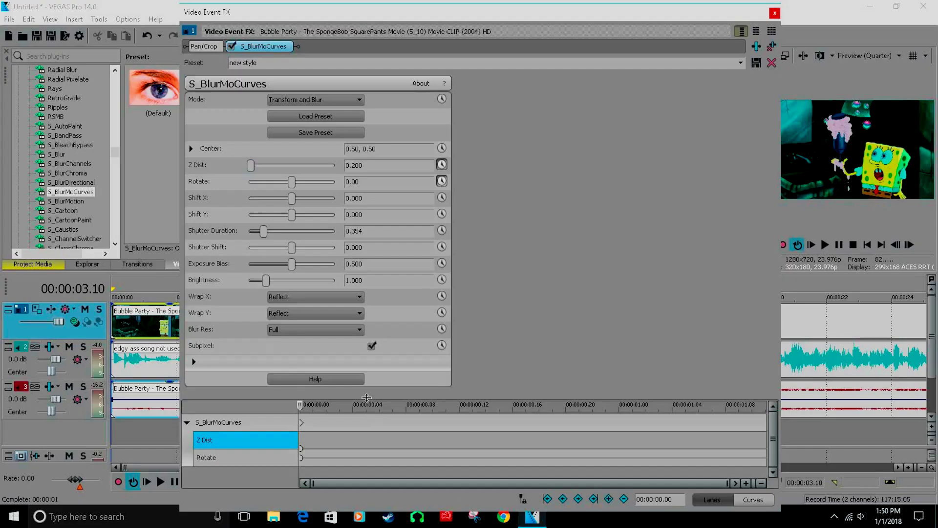
# Step: Set Z Dist to 0.900 at 00:00:00.04 and change its starting keyframe to Fast Fade
pyautogui.press('Right')
pyautogui.press('Right')
pyautogui.press('Right')
pyautogui.press('Right')
pyautogui.moveTo(252, 167); pyautogui.dragTo(294, 187)
pyautogui.click(302, 449)
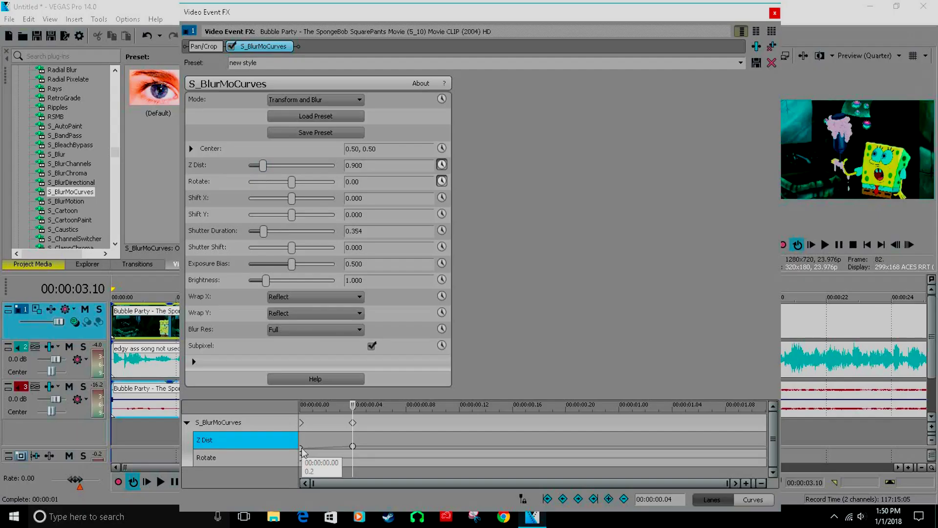
pyautogui.rightClick(302, 449)
pyautogui.click(315, 371)
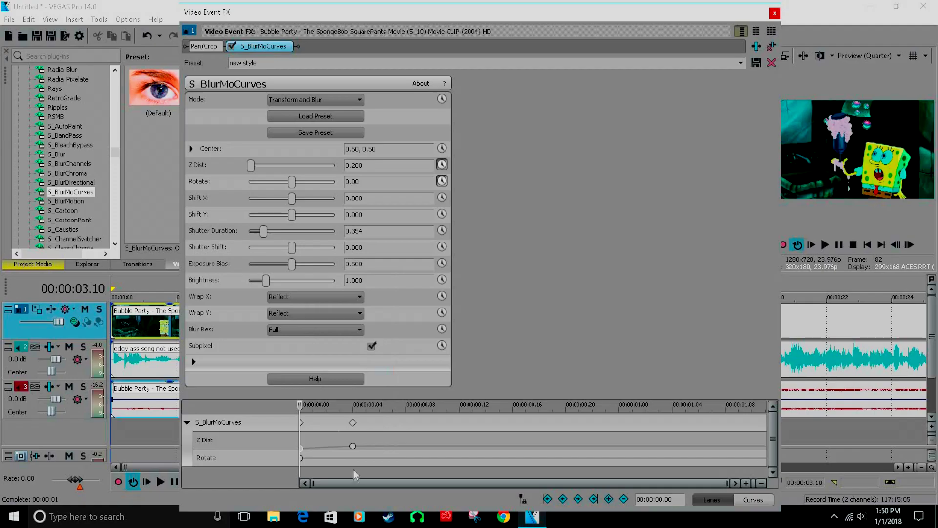
# Step: Set Rotate to about 41.63 at the start of the second clip
pyautogui.click(350, 455)
pyautogui.click(765, 458)
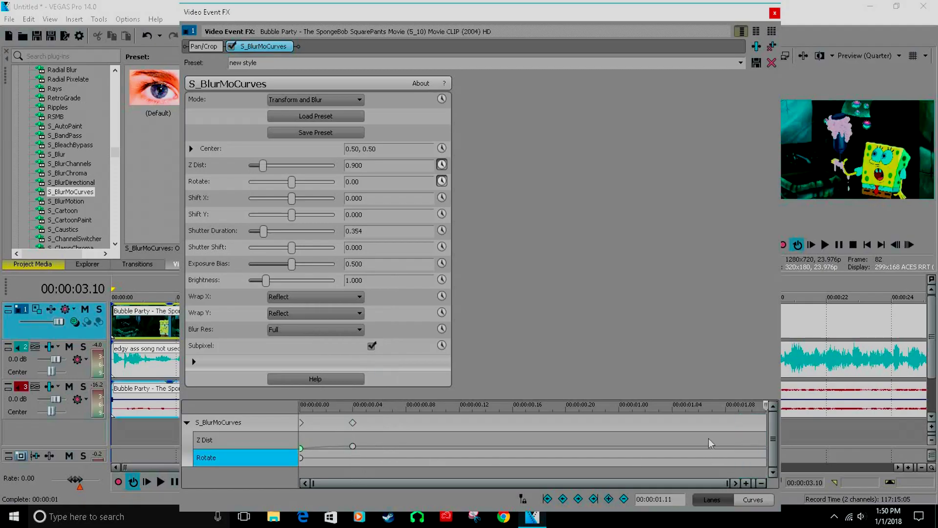
pyautogui.press('Left')
pyautogui.press('Left')
pyautogui.press('Left')
pyautogui.press('Left')
pyautogui.click(299, 461)
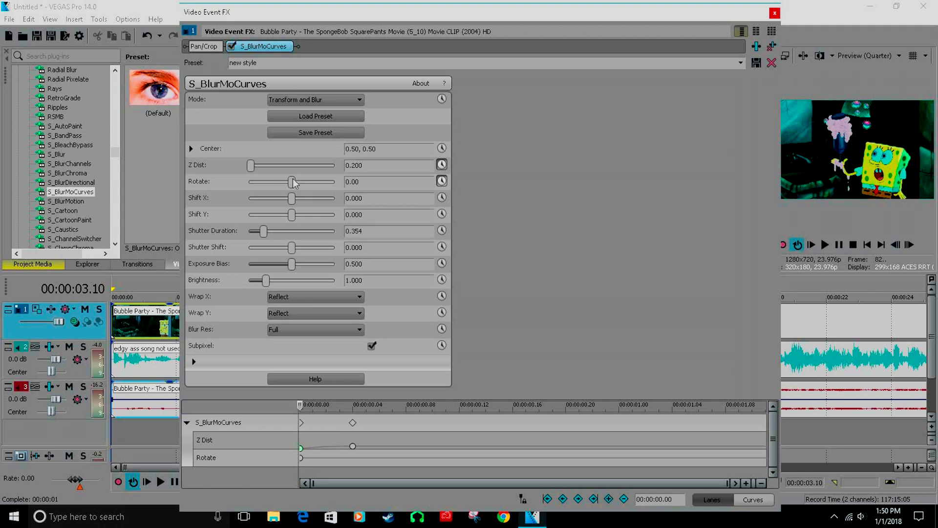
pyautogui.moveTo(292, 182); pyautogui.dragTo(298, 183)
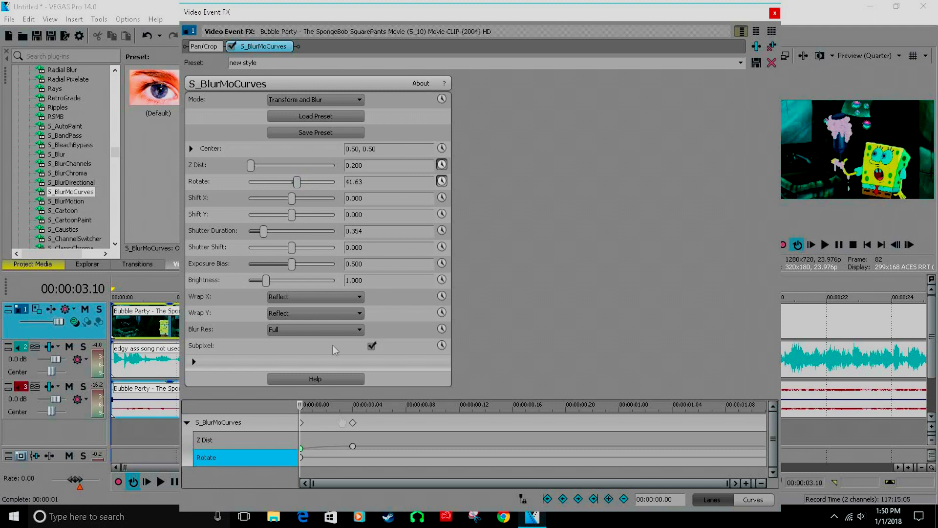
# Step: Add a Z Dist keyframe of 1.000 at 00:00:01.08 and change the Z Dist keyframe at 00:00:00.04 to Fast Fade
pyautogui.moveTo(672, 463); pyautogui.dragTo(780, 462)
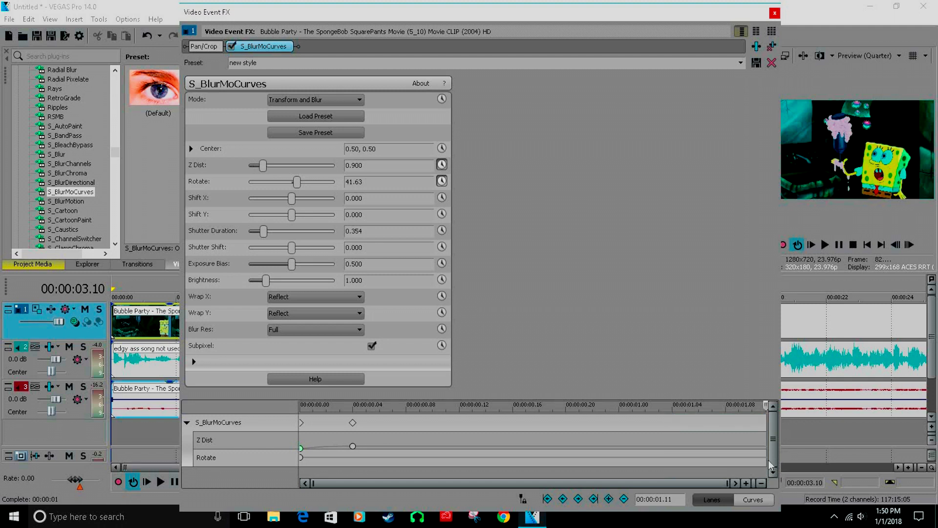
pyautogui.press('Left')
pyautogui.press('Left')
pyautogui.press('Left')
pyautogui.click(262, 445)
pyautogui.click(609, 499)
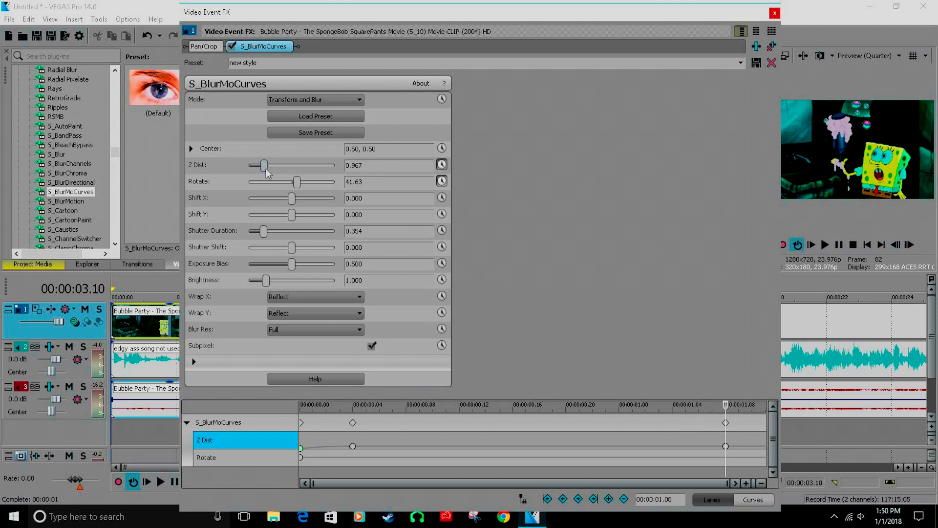
pyautogui.moveTo(267, 170); pyautogui.dragTo(268, 170)
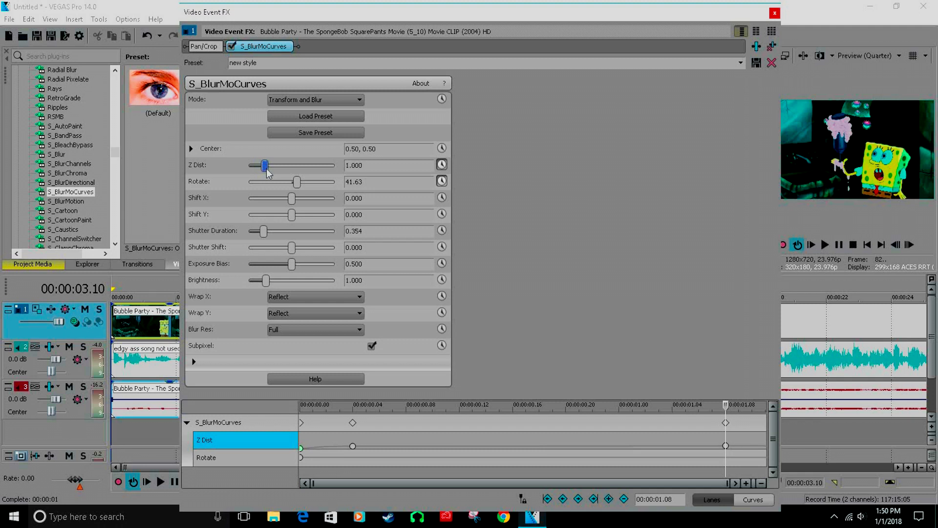
pyautogui.click(352, 445)
pyautogui.rightClick(353, 446)
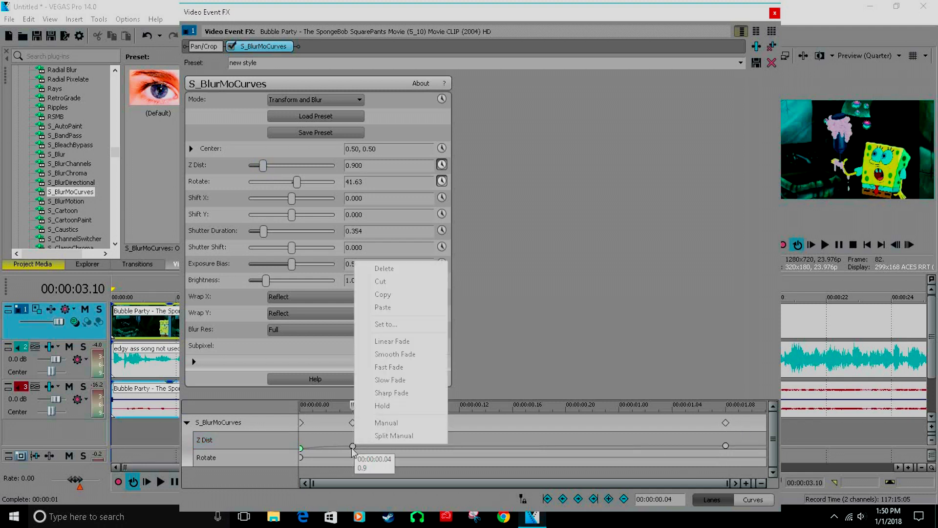
pyautogui.click(379, 367)
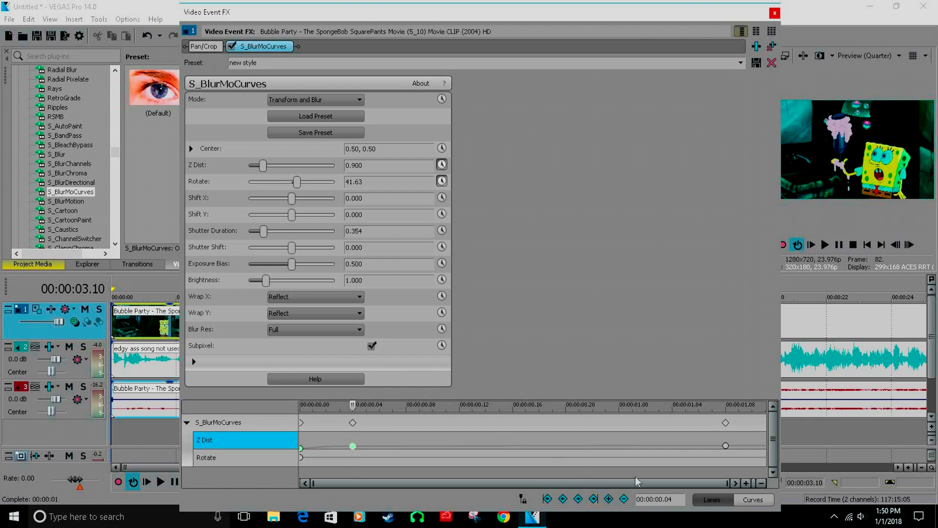
# Step: Add a Rotate keyframe of 0 at 00:00:01.07 and change the starting Rotate keyframe to Fast Fade
pyautogui.moveTo(736, 459); pyautogui.dragTo(763, 458)
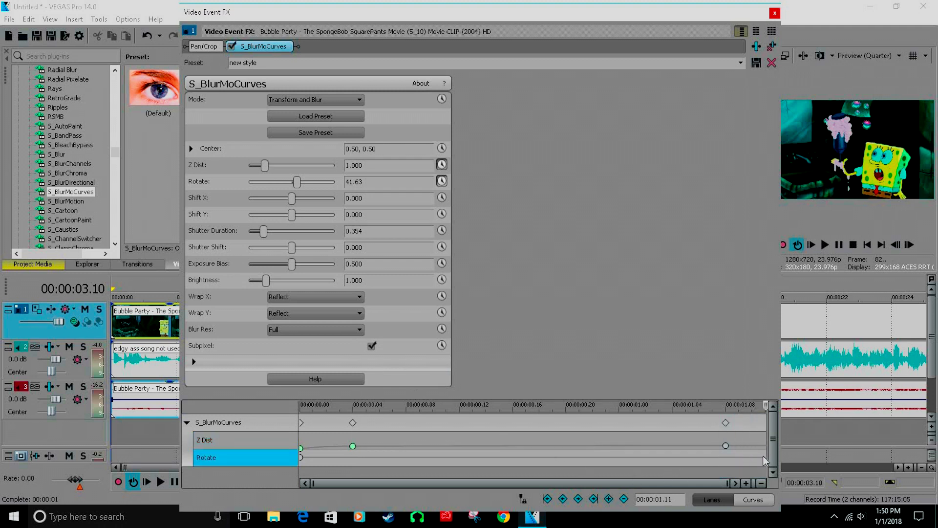
pyautogui.press('Left')
pyautogui.press('Left')
pyautogui.press('Left')
pyautogui.press('Left')
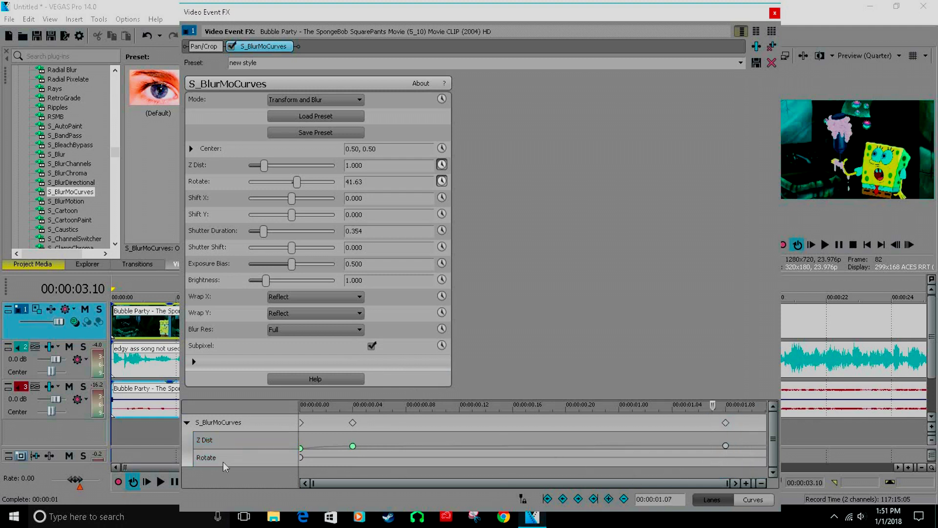
pyautogui.click(222, 461)
pyautogui.click(608, 499)
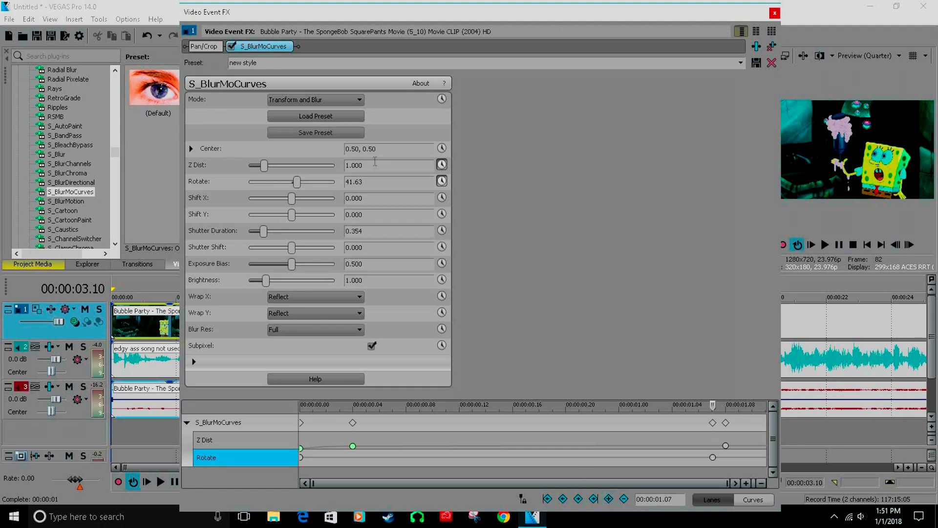
pyautogui.moveTo(297, 184); pyautogui.dragTo(252, 189)
pyautogui.write('0')
pyautogui.press('Return')
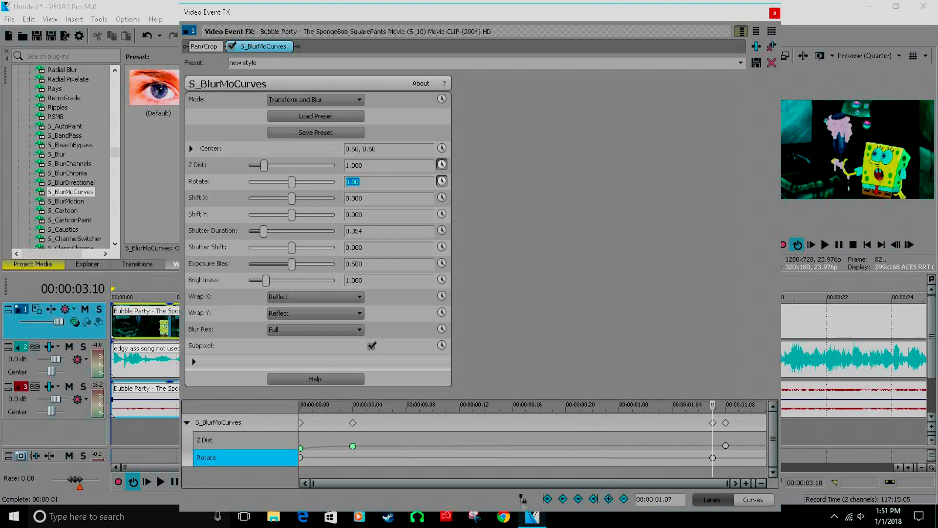
pyautogui.rightClick(301, 457)
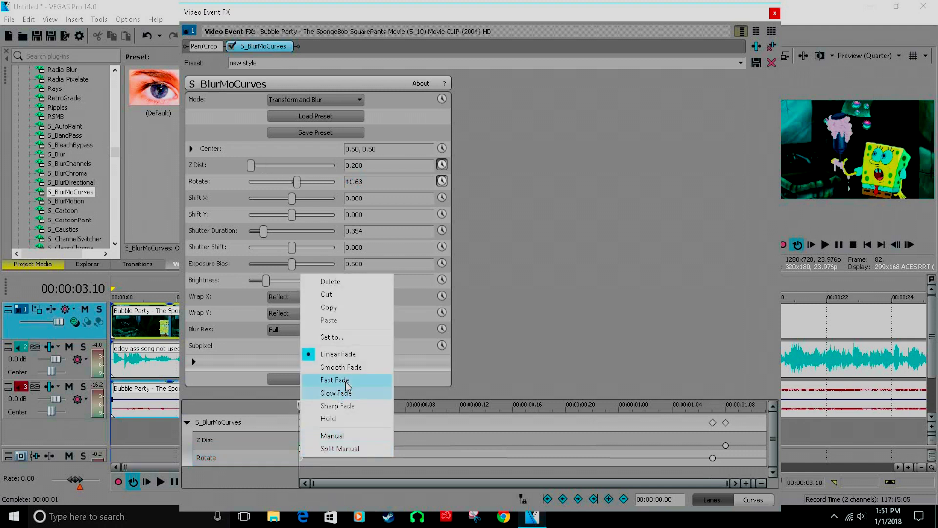
pyautogui.click(346, 381)
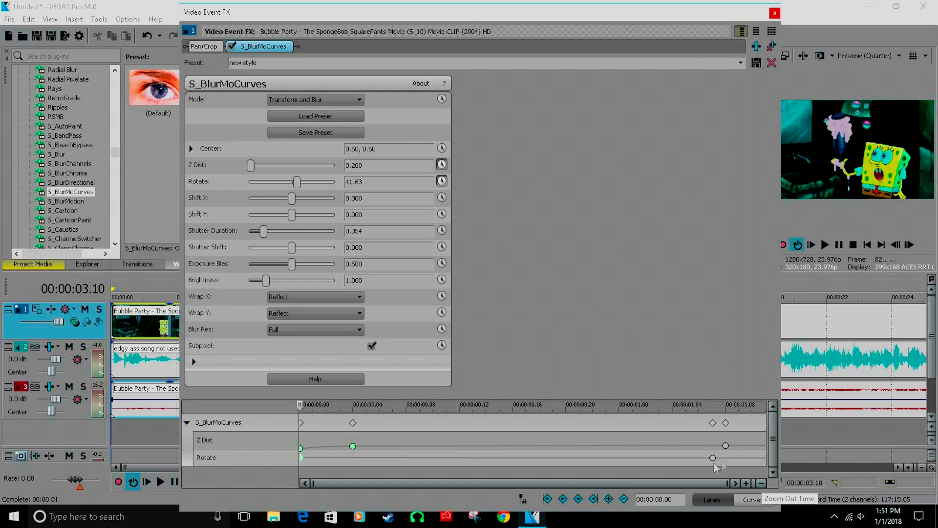
# Step: Set Z Dist to 1.600 and Rotate to about 61.22 at 00:00:01.11, the end of the second clip
pyautogui.moveTo(719, 469); pyautogui.dragTo(777, 462)
pyautogui.click(741, 438)
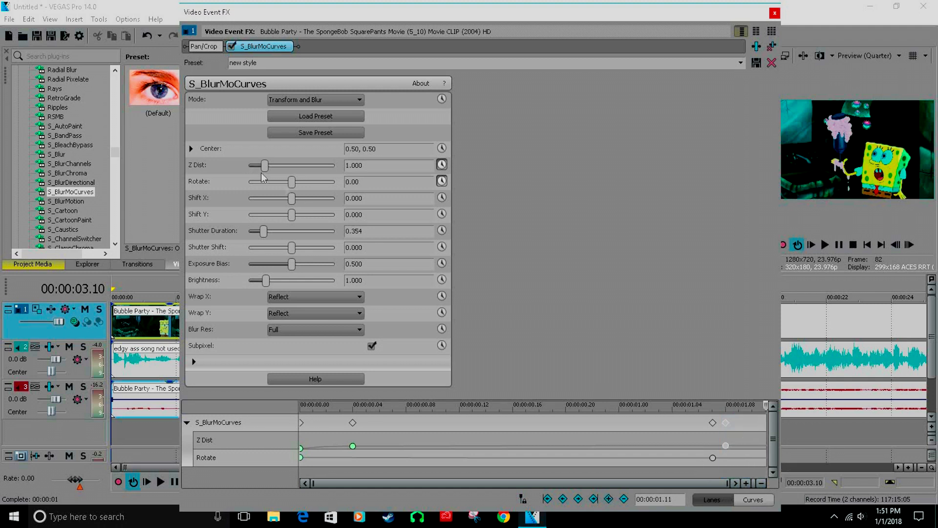
pyautogui.moveTo(264, 170); pyautogui.dragTo(276, 170)
pyautogui.moveTo(292, 188); pyautogui.dragTo(300, 186)
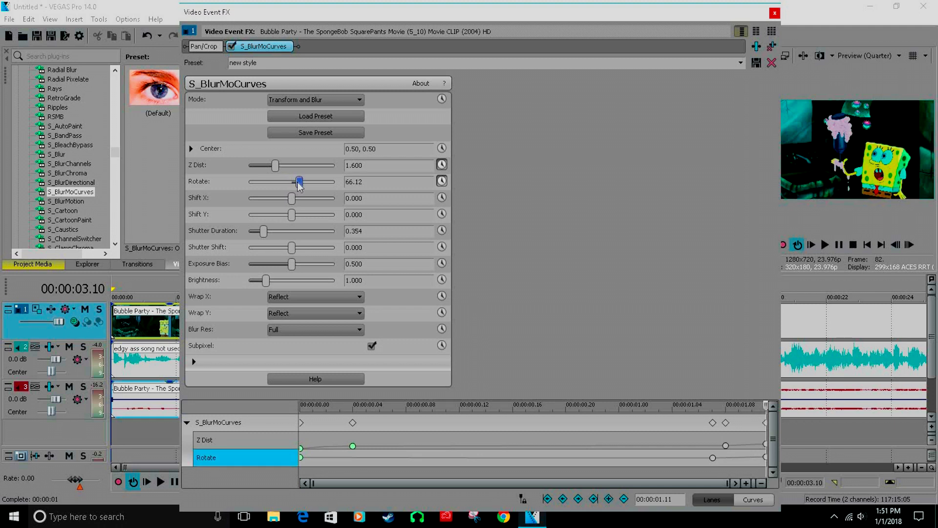
# Step: Change the Rotate keyframe at 00:00:01.07 and the Z Dist keyframe at 00:00:01.08 to Slow Fade, and close the effect settings
pyautogui.rightClick(712, 457)
pyautogui.click(730, 394)
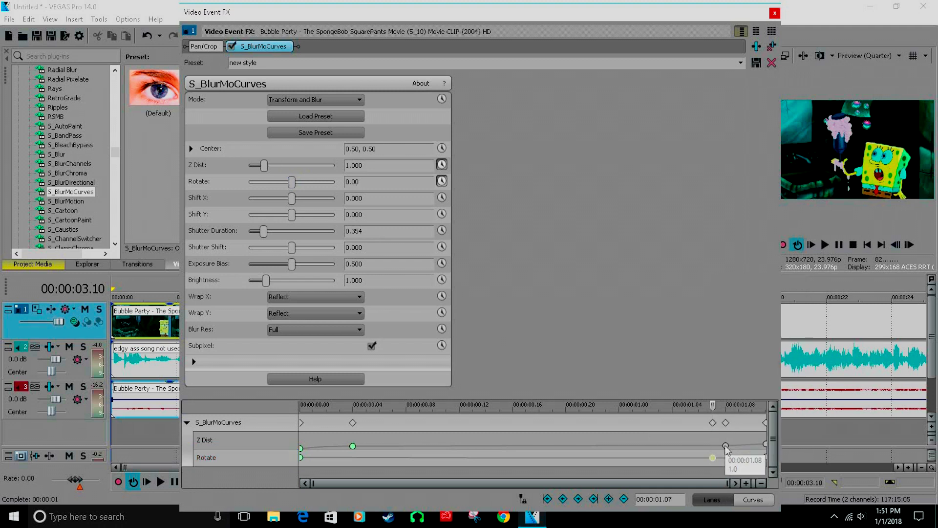
pyautogui.rightClick(726, 445)
pyautogui.click(752, 381)
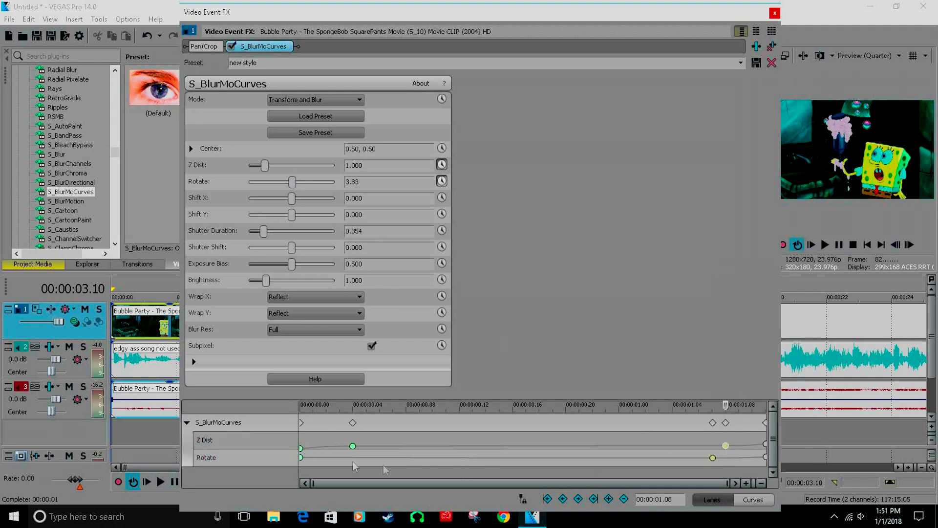
pyautogui.click(300, 439)
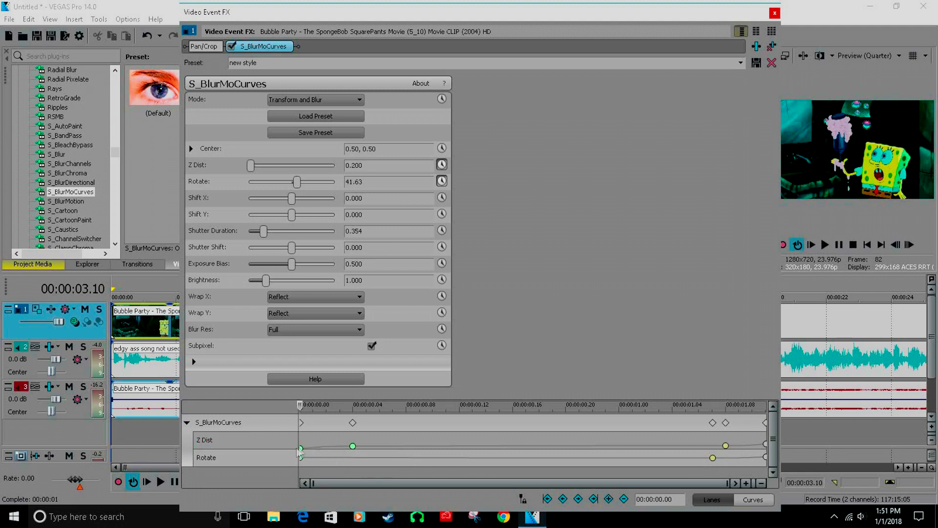
pyautogui.moveTo(301, 449)
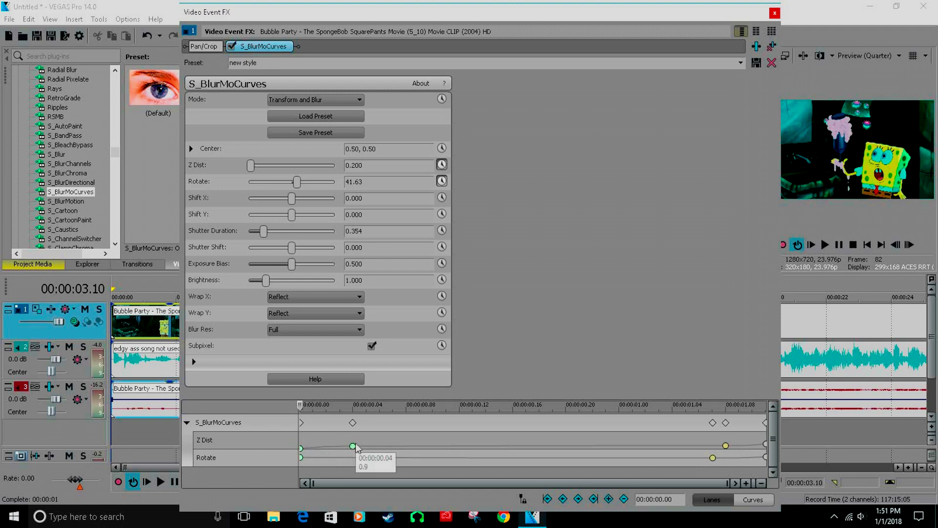
pyautogui.moveTo(725, 405); pyautogui.dragTo(765, 406)
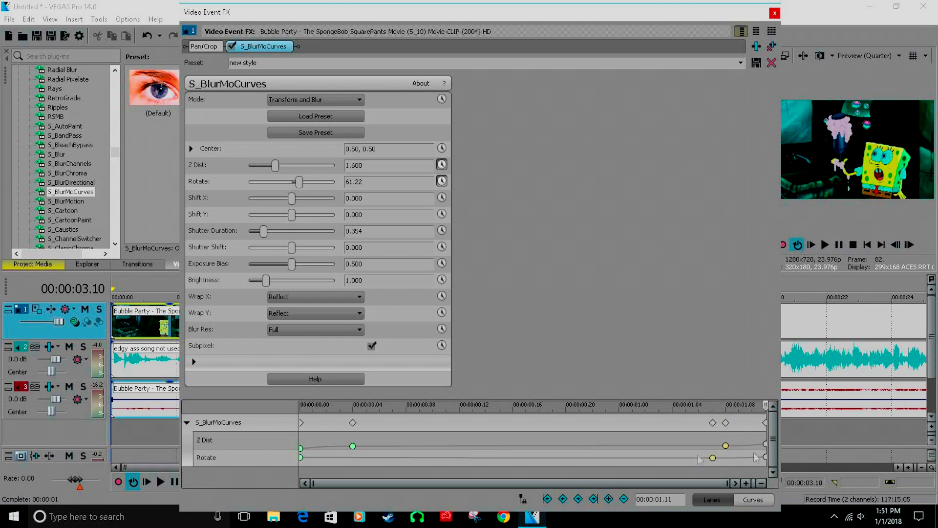
pyautogui.click(775, 13)
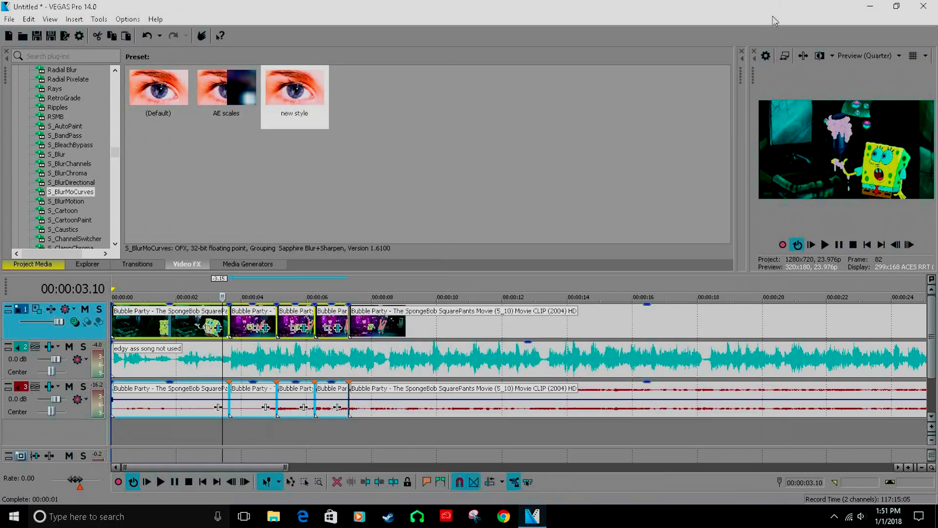
# Step: Open the third clip's S_BlurMoCurves settings
pyautogui.click(303, 328)
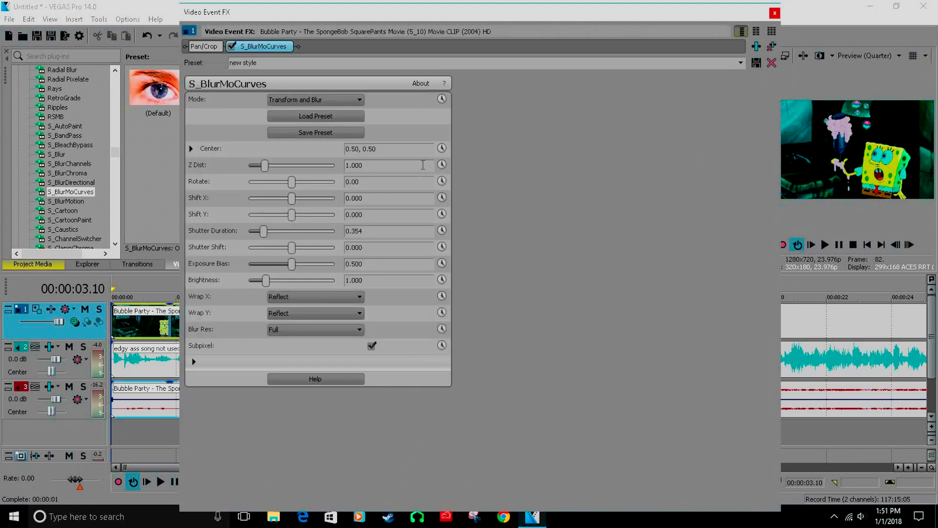